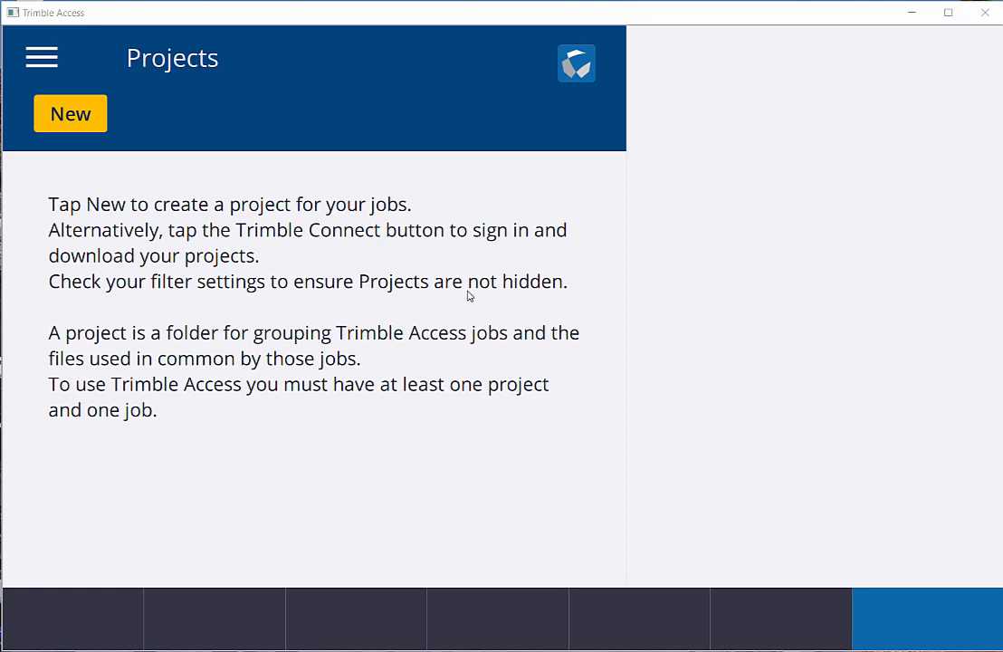
Step: Create a new project named "New Project", leaving its other details empty
{"action": "left_click", "coordinate": [76, 113]}
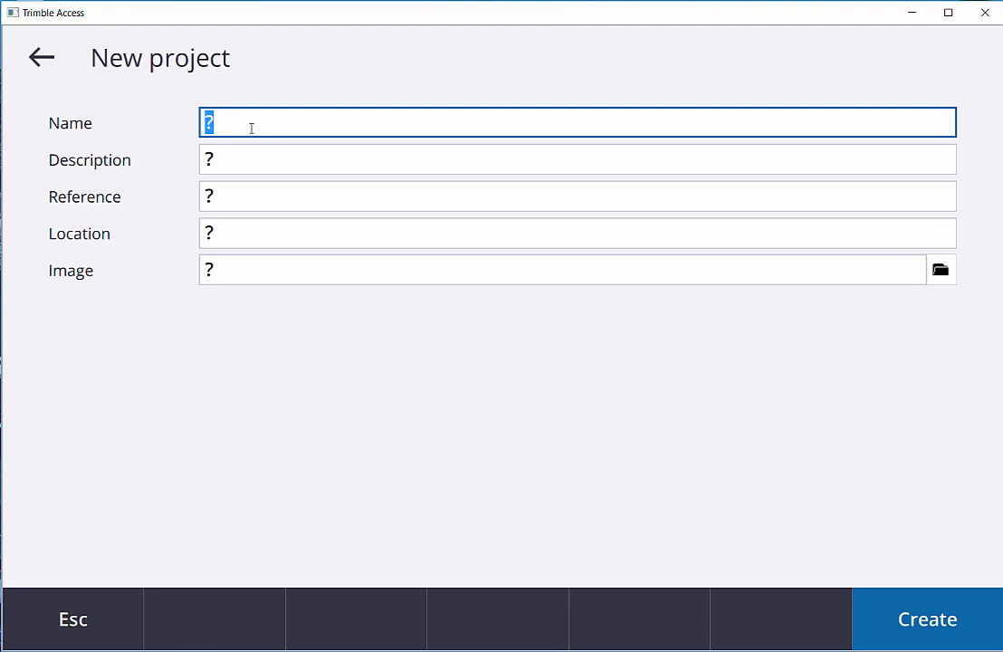
{"action": "type", "text": "Ne"}
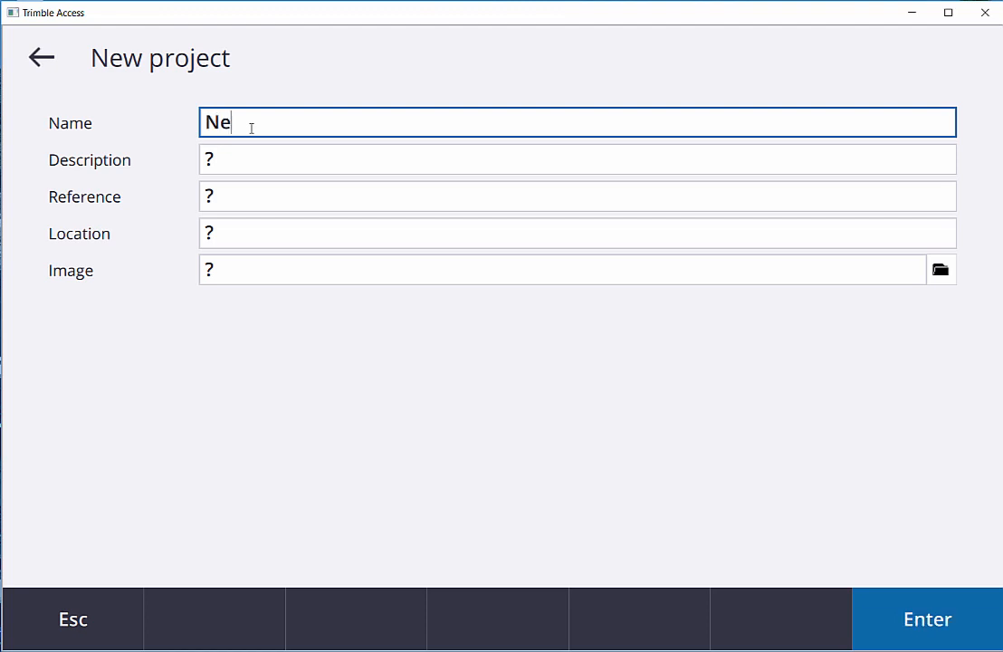
{"action": "type", "text": "w Project"}
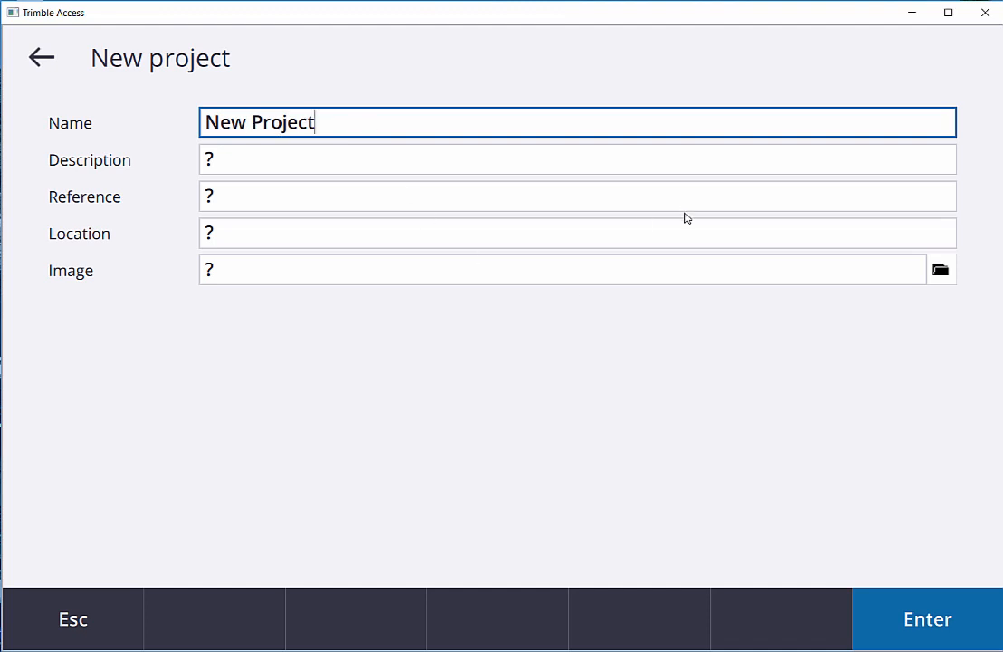
{"action": "left_click", "coordinate": [919, 618]}
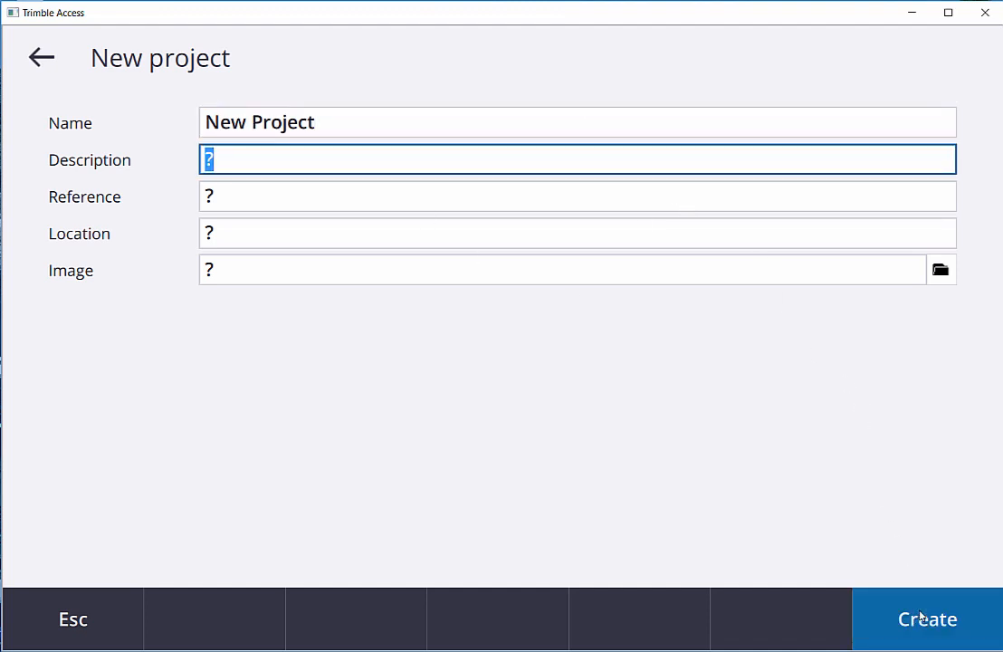
{"action": "left_click", "coordinate": [919, 618]}
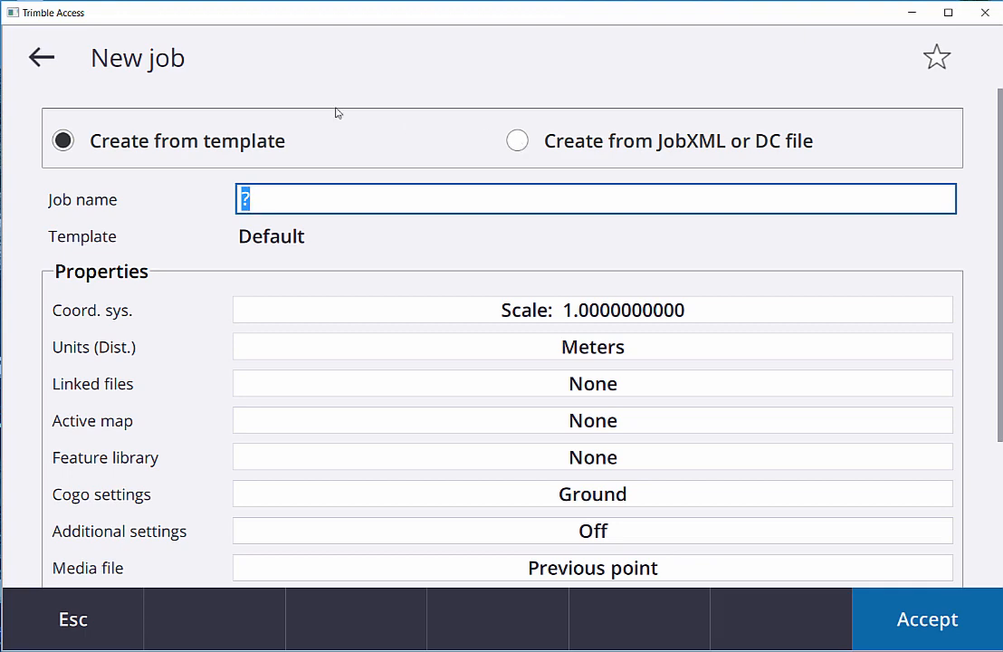
Step: Name the new job "New Job"
{"action": "left_click", "coordinate": [265, 200]}
{"action": "type", "text": "N"}
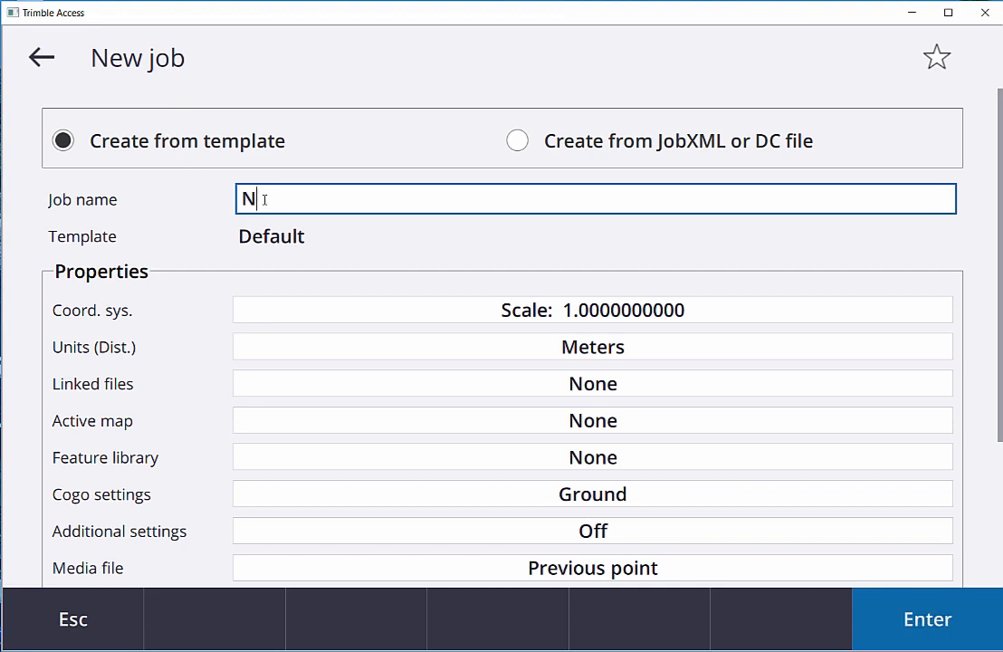
{"action": "type", "text": "ew Job"}
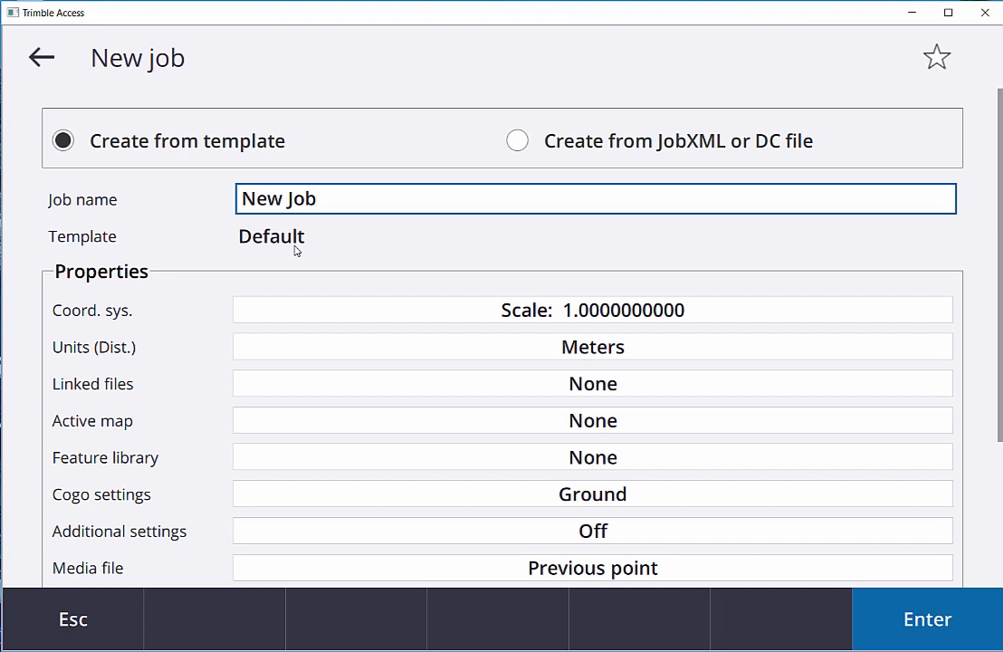
Step: Choose the job's coordinate system from the library, using zone North Carolina 3200 in United States/State Plane 1983
{"action": "left_click", "coordinate": [523, 311]}
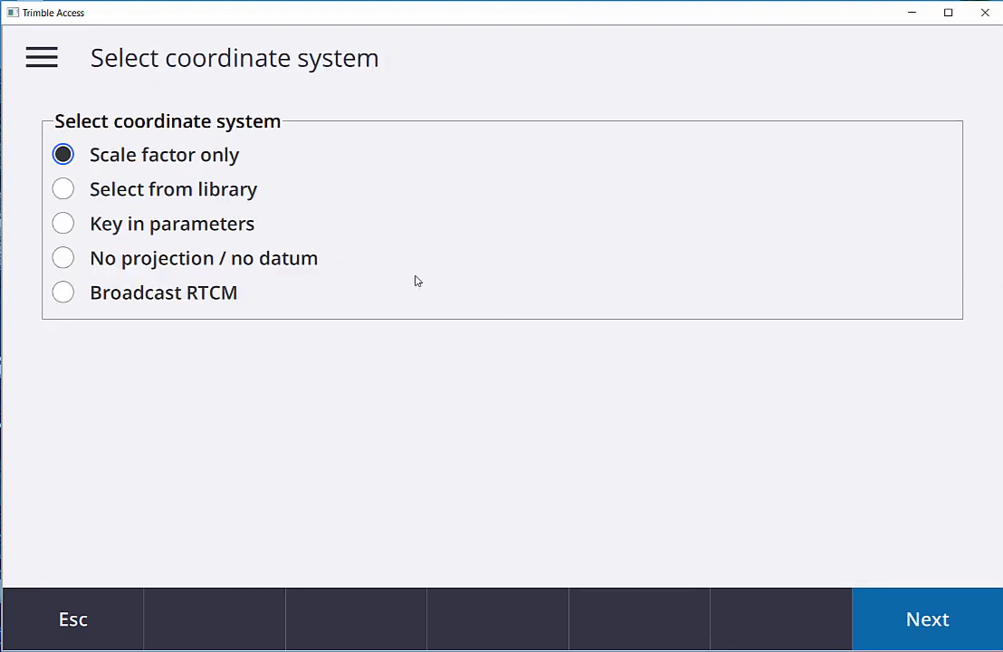
{"action": "left_click", "coordinate": [63, 190]}
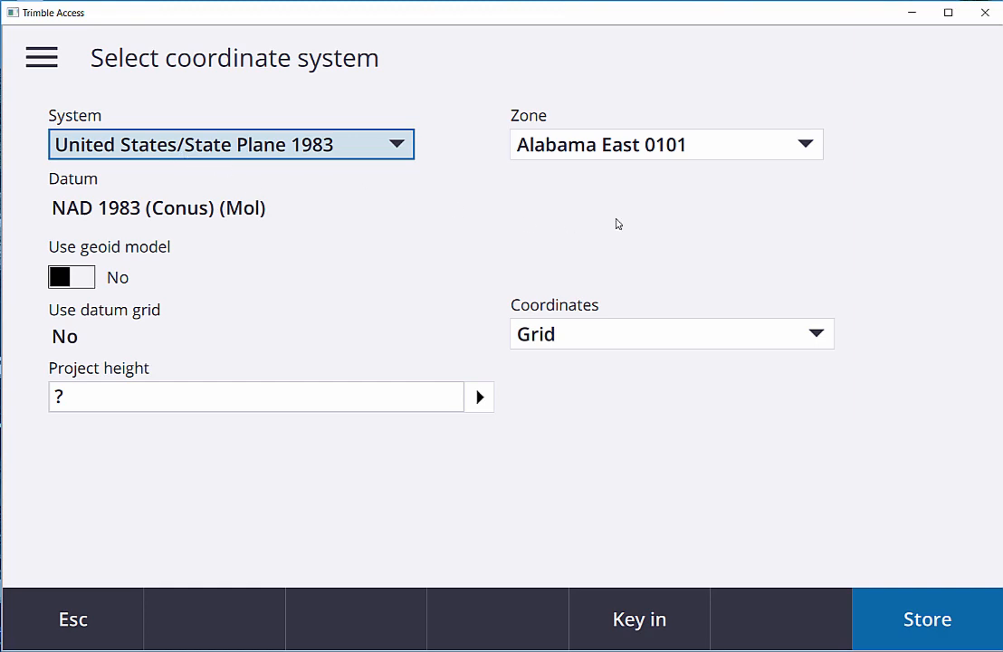
{"action": "left_click", "coordinate": [811, 146]}
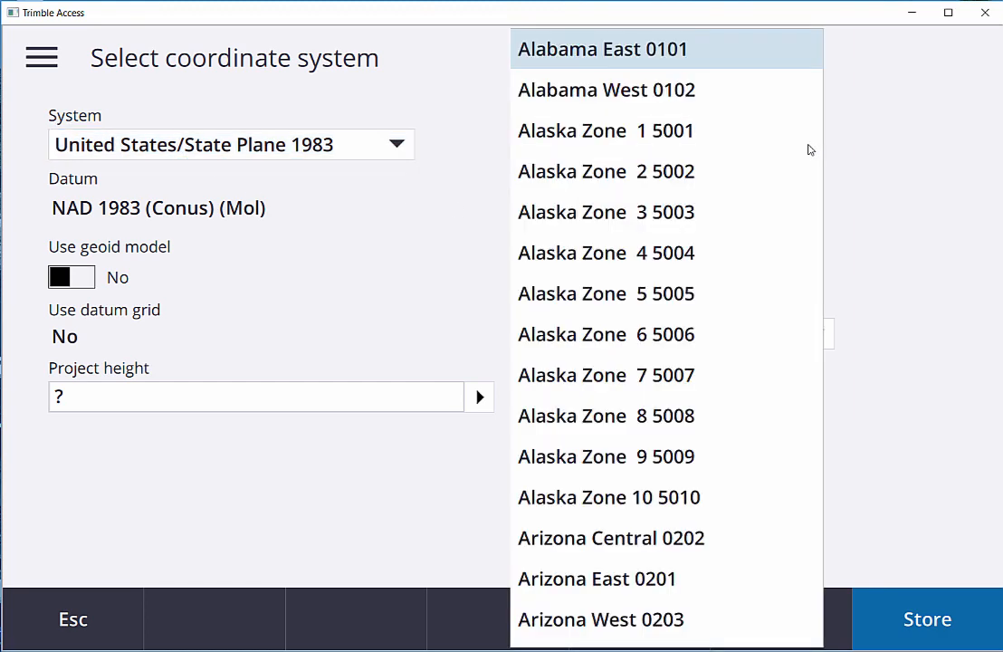
{"action": "key", "text": "o"}
{"action": "scroll", "coordinate": [753, 125], "scroll_direction": "up", "scroll_amount": 1}
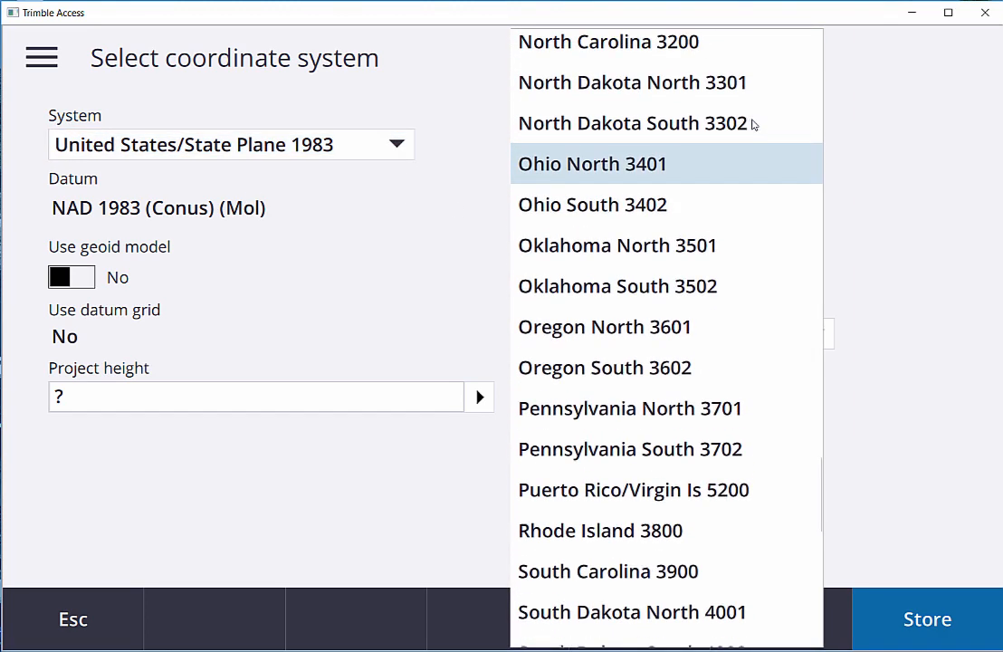
{"action": "left_click", "coordinate": [581, 66]}
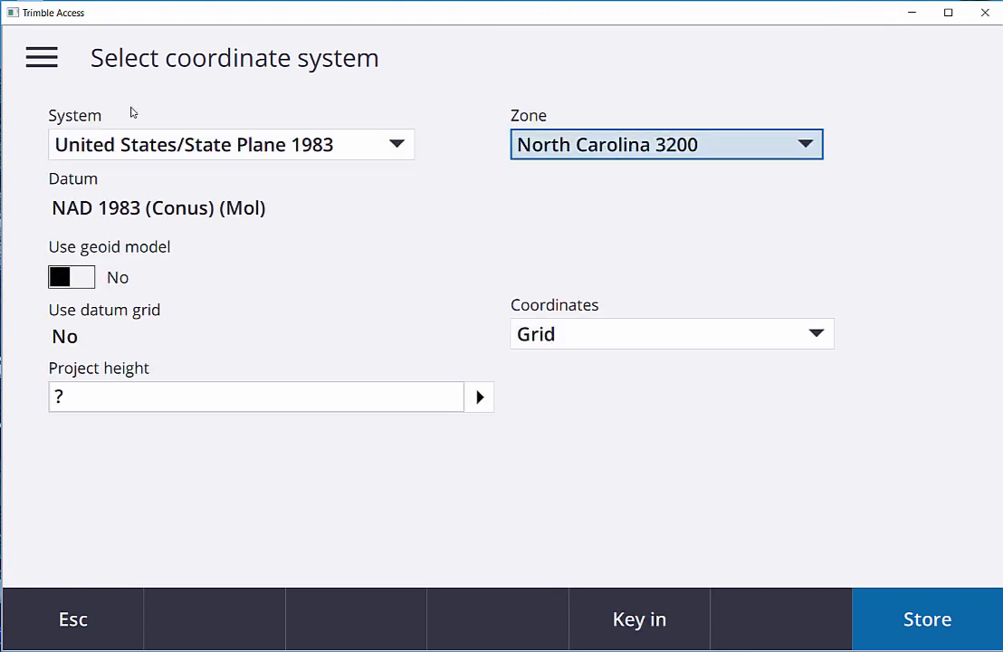
Step: Enable the geoid model for the coordinate system and select G12BUS
{"action": "left_click", "coordinate": [63, 281]}
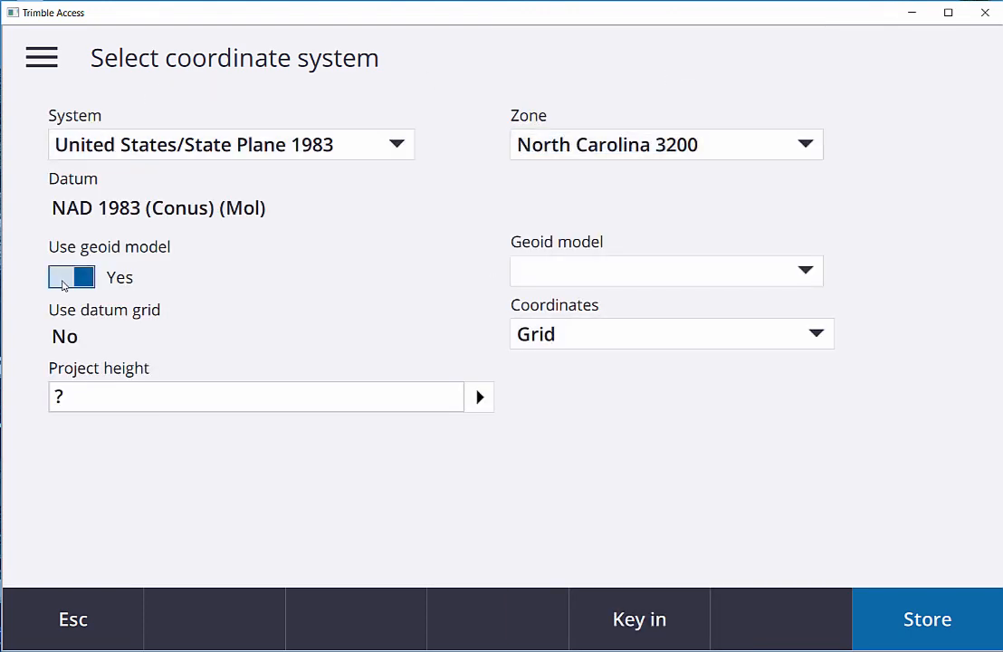
{"action": "left_click", "coordinate": [811, 271]}
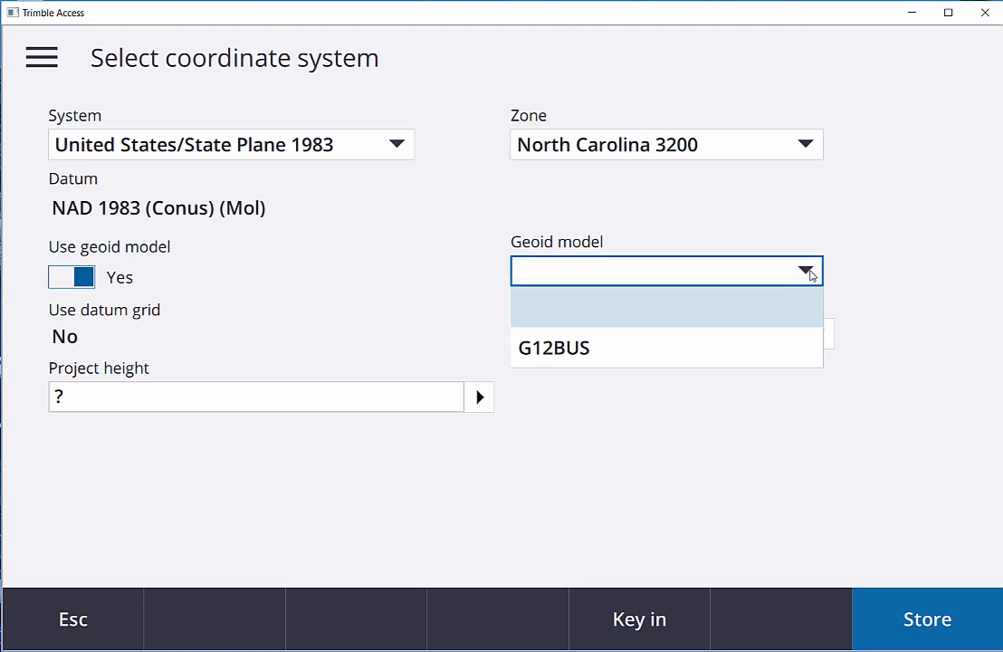
{"action": "left_click", "coordinate": [686, 355]}
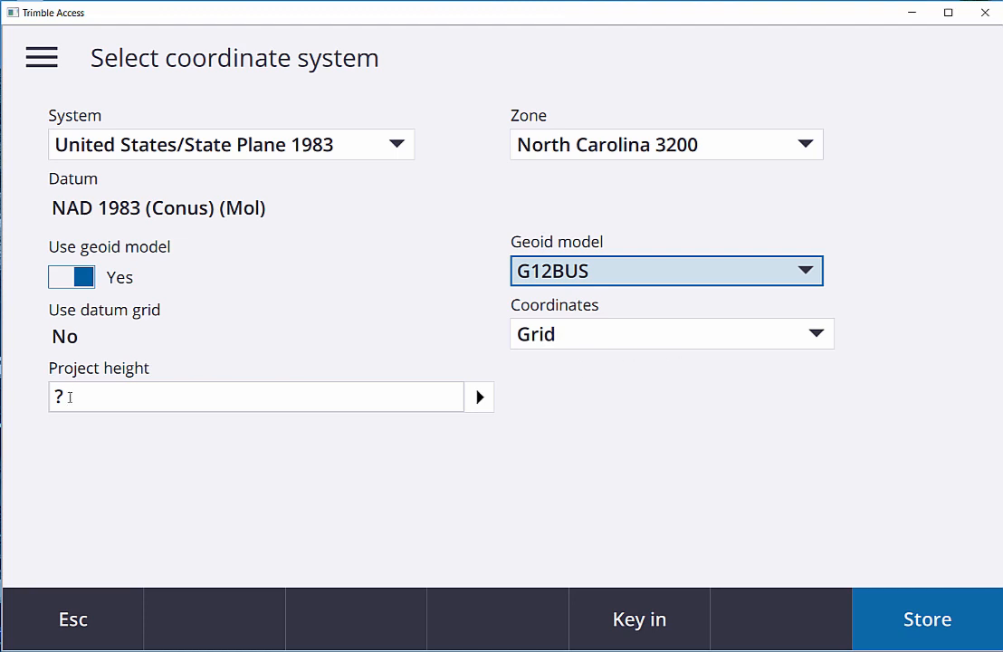
Step: Set the project height to 300 US survey feet and store the coordinate system
{"action": "left_click", "coordinate": [68, 396]}
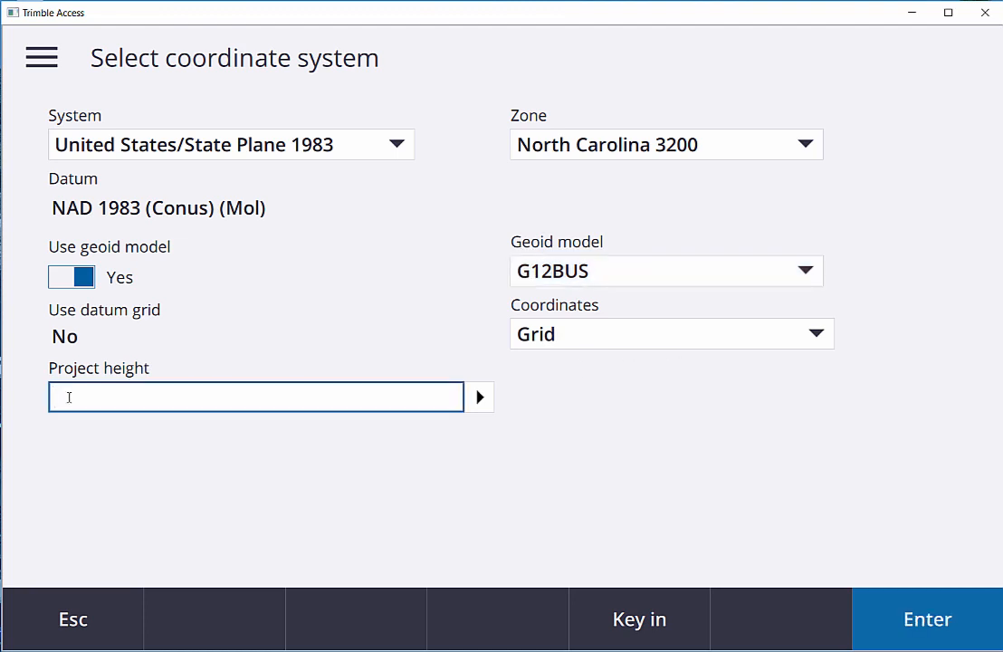
{"action": "type", "text": "300"}
{"action": "left_click", "coordinate": [481, 403]}
{"action": "left_click", "coordinate": [525, 415]}
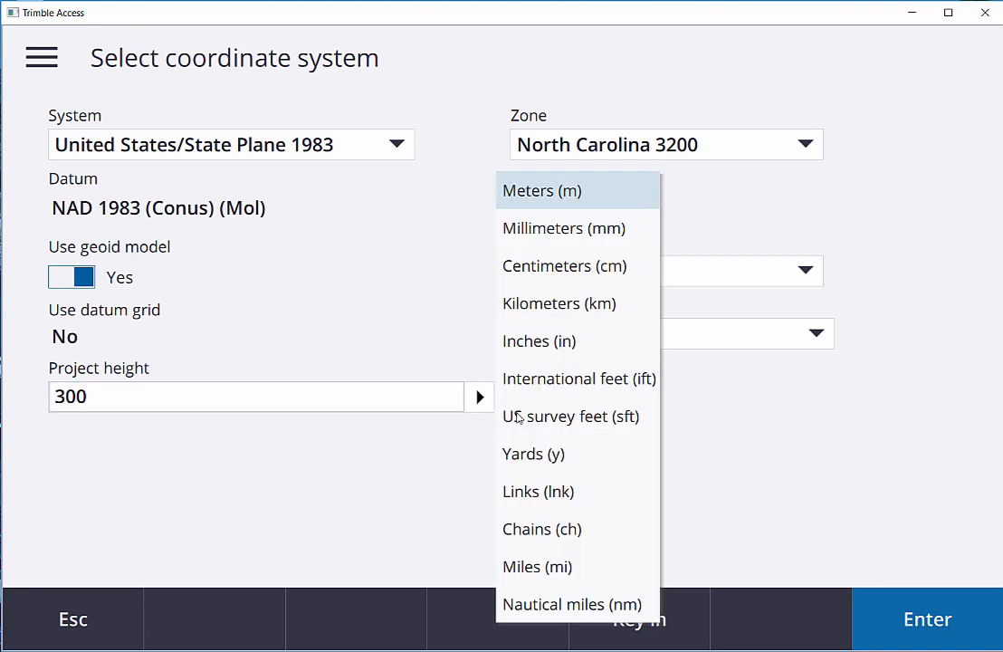
{"action": "left_click", "coordinate": [519, 418]}
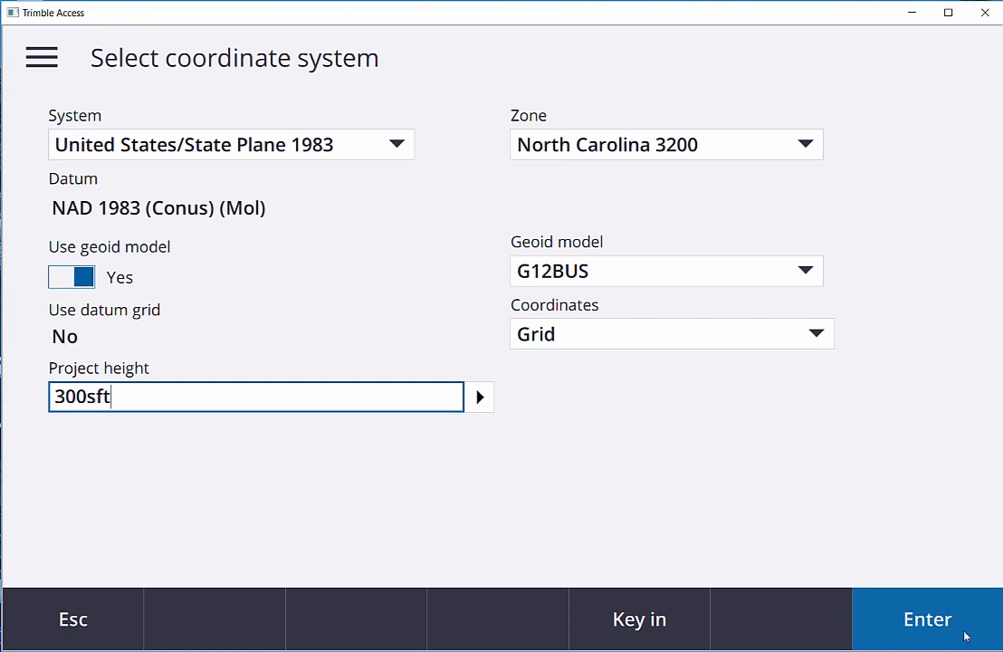
{"action": "left_click", "coordinate": [917, 624]}
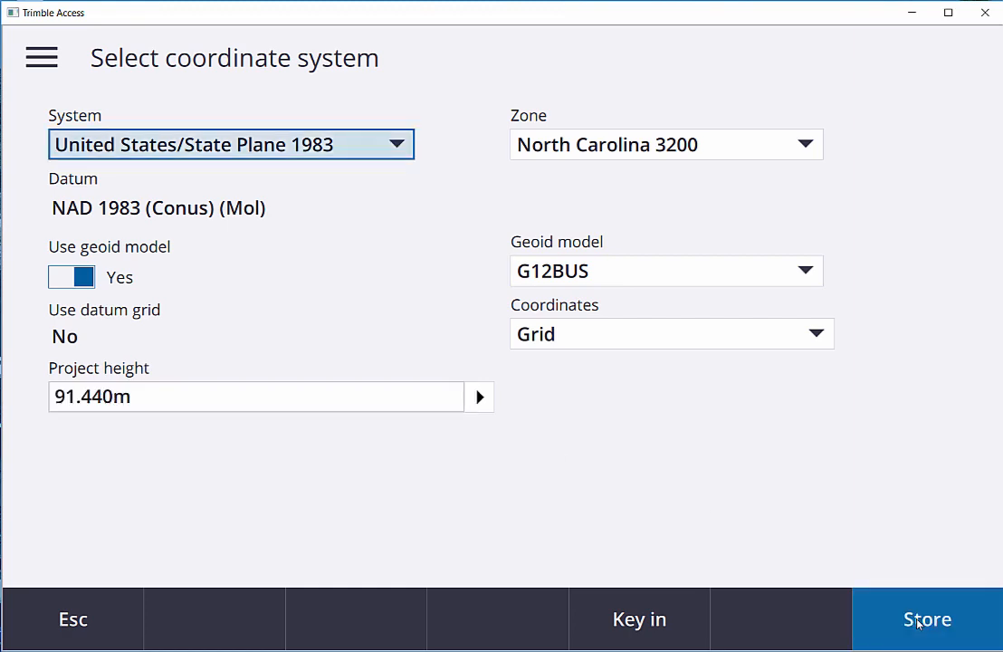
{"action": "left_click", "coordinate": [917, 623]}
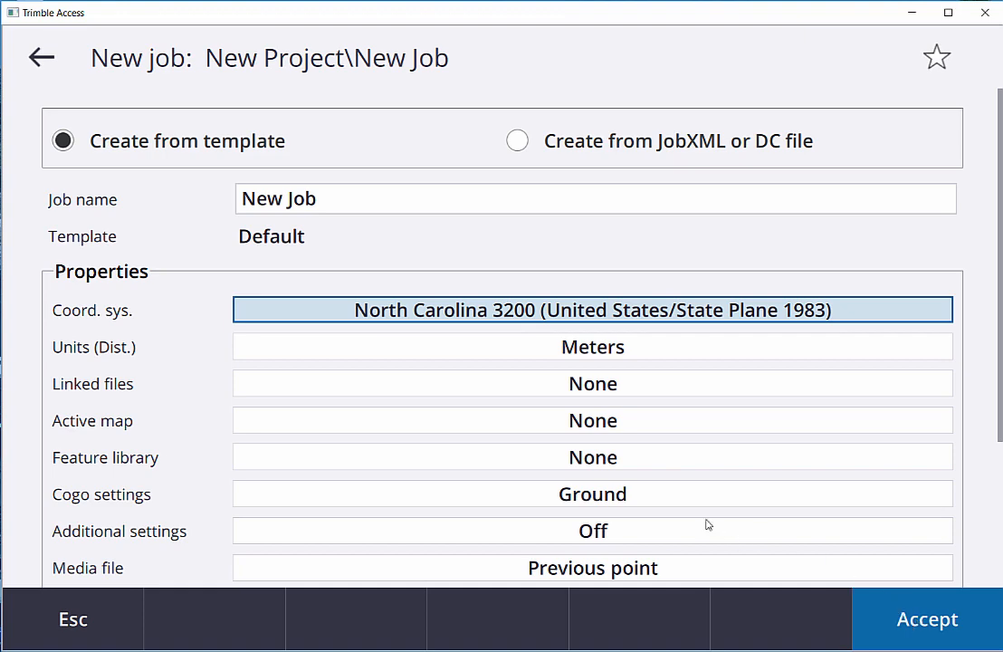
Step: Set the job's distance and grid coordinate units and its height units to US survey feet
{"action": "left_click", "coordinate": [565, 350]}
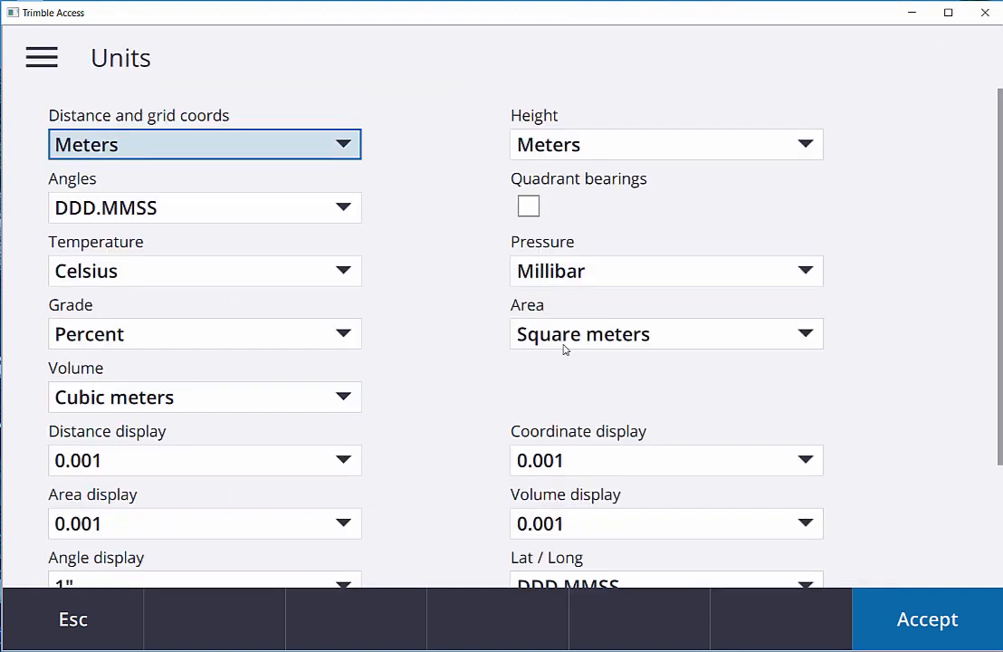
{"action": "left_click", "coordinate": [343, 144]}
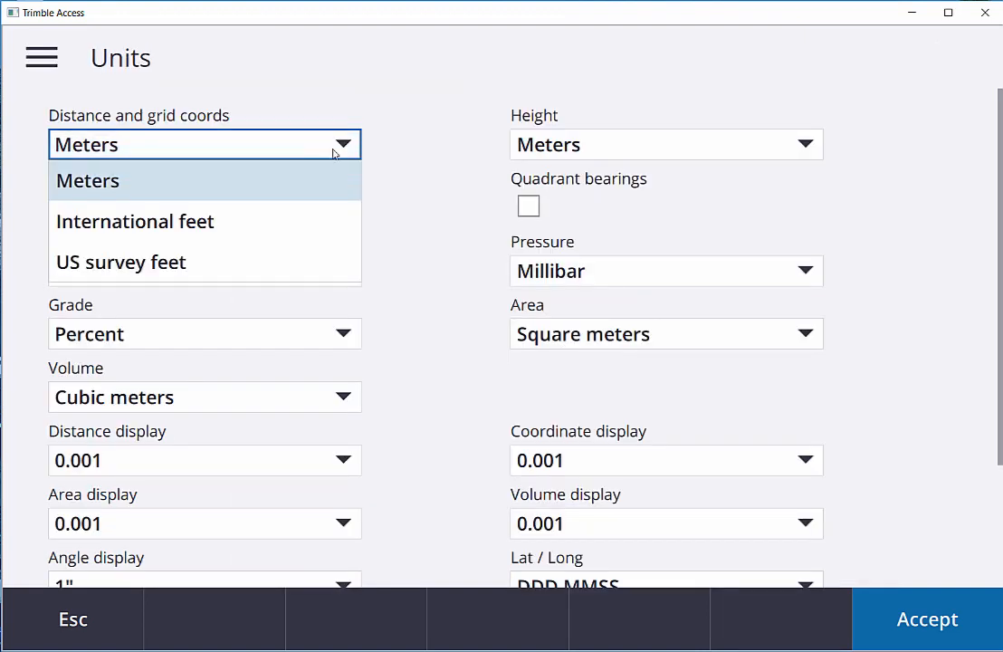
{"action": "left_click", "coordinate": [222, 262]}
{"action": "left_click", "coordinate": [709, 152]}
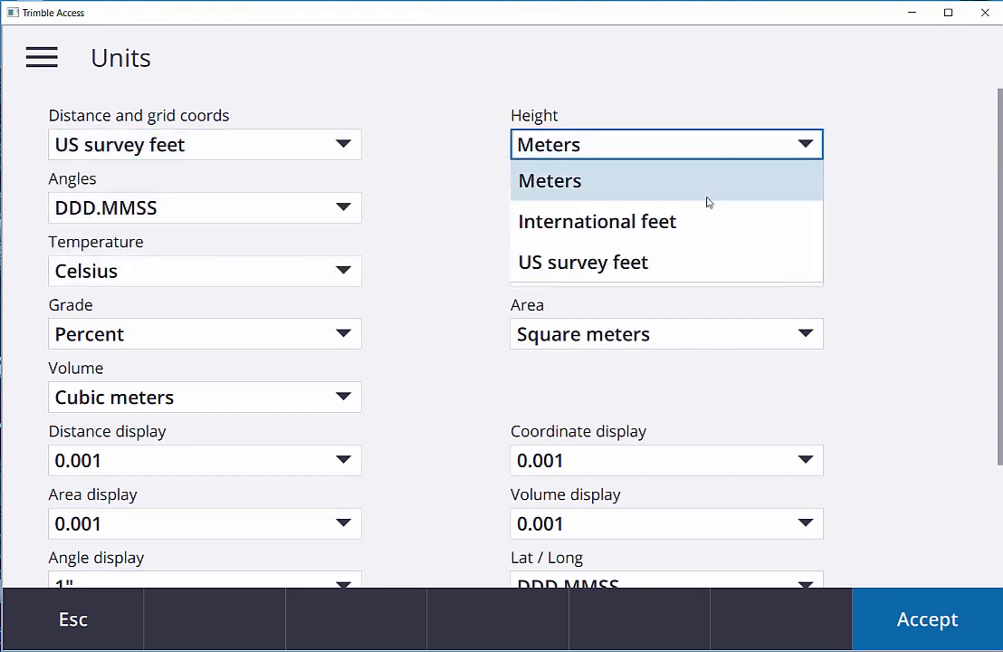
{"action": "left_click", "coordinate": [677, 264]}
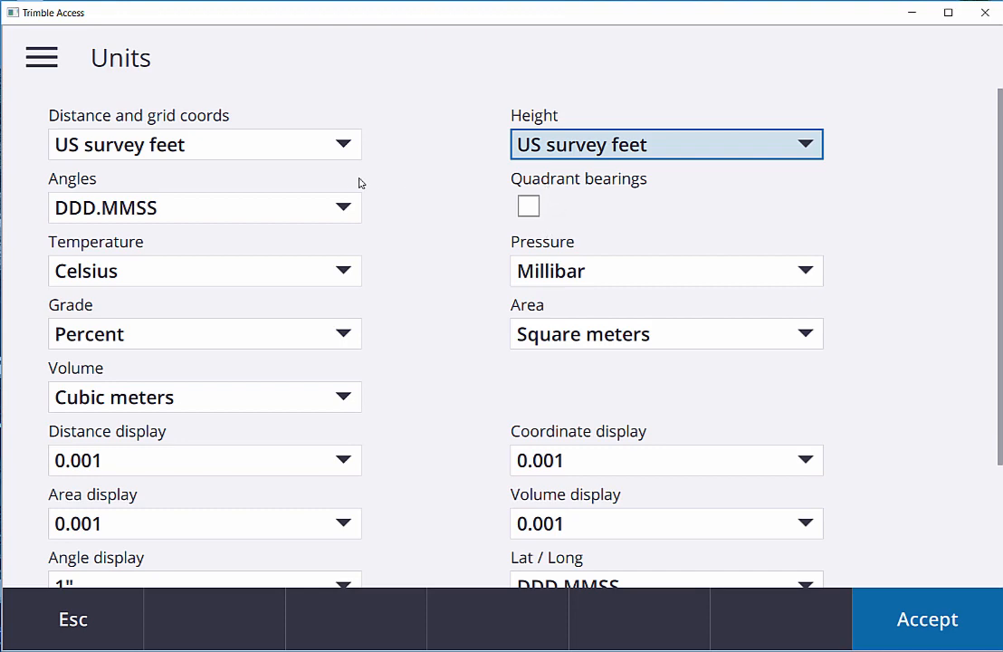
Step: Set the temperature unit to Fahrenheit and the pressure unit to Inch mercury
{"action": "left_click", "coordinate": [343, 274]}
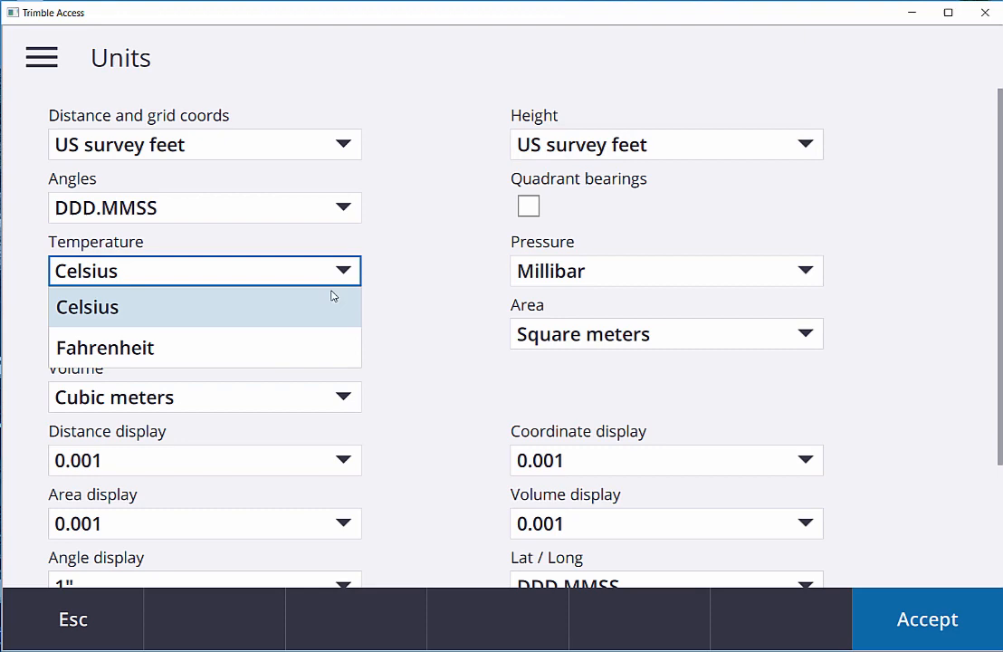
{"action": "left_click", "coordinate": [286, 349]}
{"action": "left_click", "coordinate": [805, 271]}
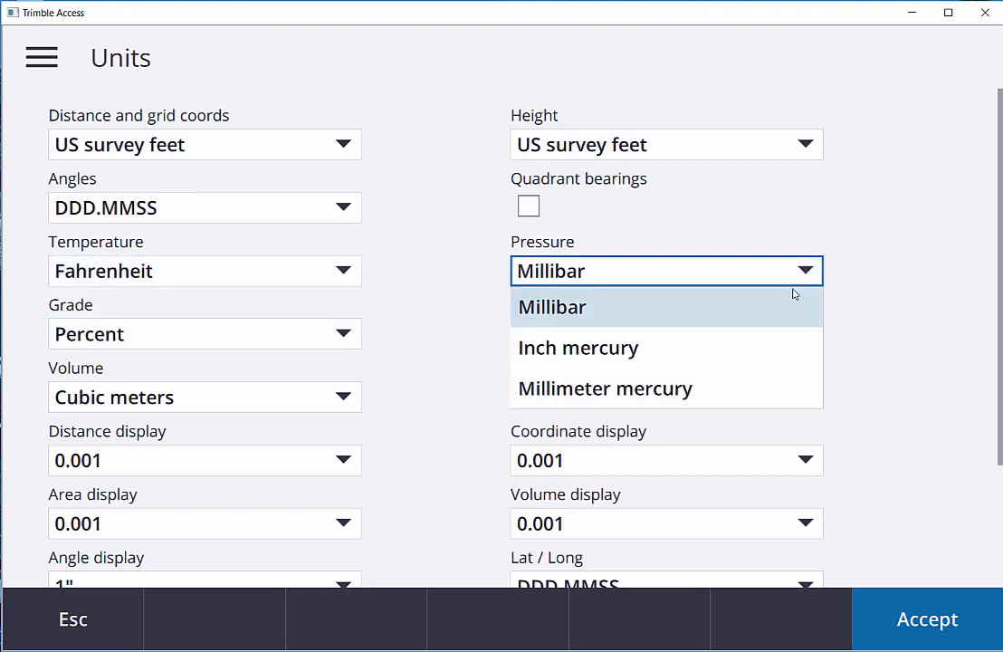
{"action": "left_click", "coordinate": [724, 353]}
Step: Set the area unit to Square US survey feet and the volume unit to Cubic US survey yards
{"action": "left_click", "coordinate": [545, 335]}
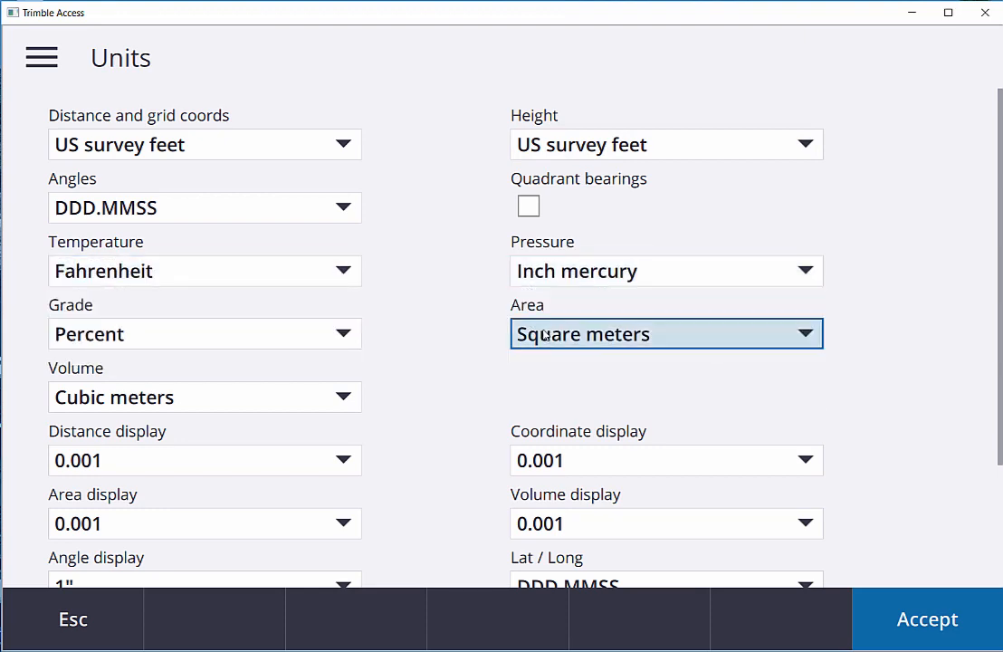
{"action": "left_click", "coordinate": [611, 465]}
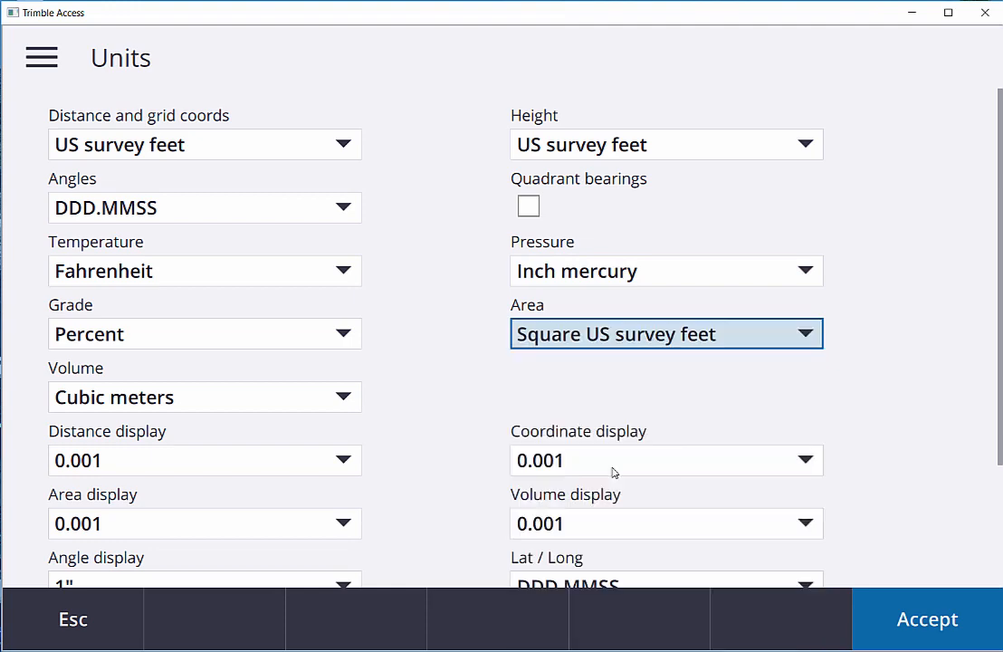
{"action": "left_click", "coordinate": [343, 397]}
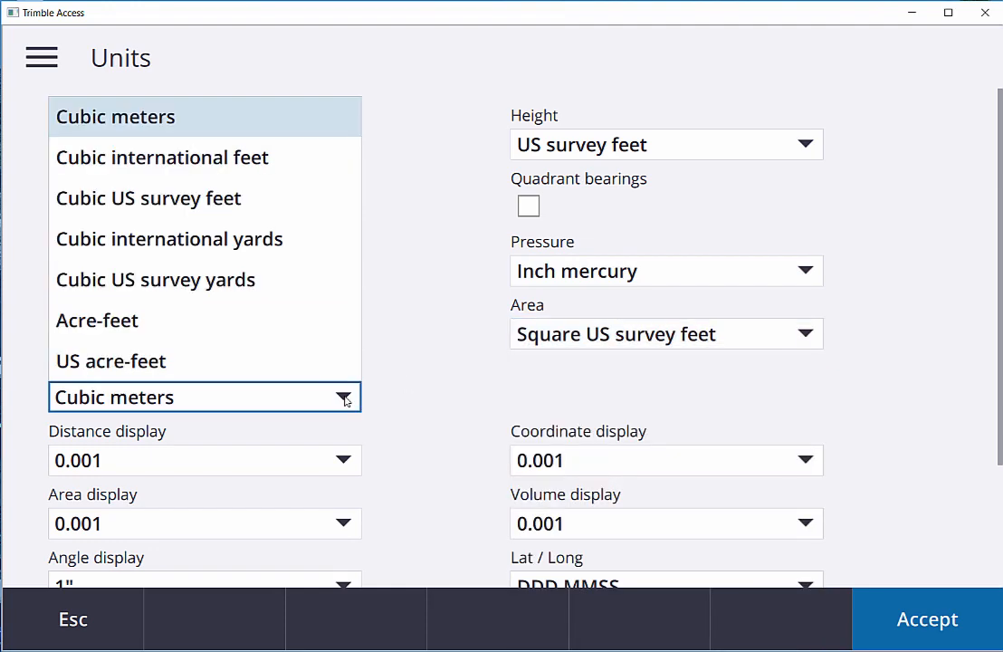
{"action": "left_click", "coordinate": [251, 280]}
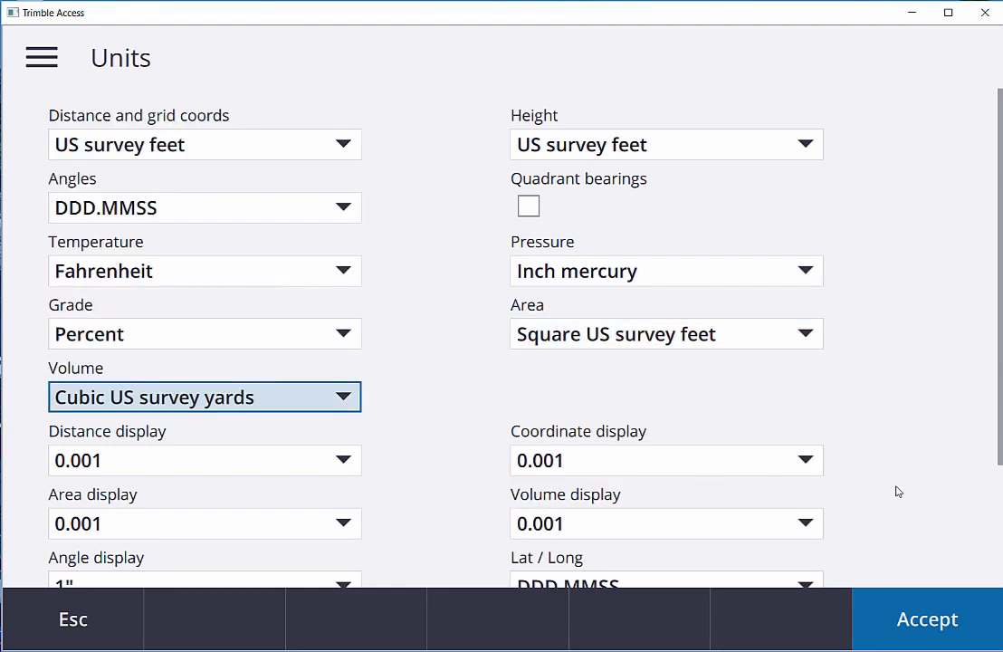
Step: Set the station display format to 10+00.0 and accept the unit settings
{"action": "scroll", "coordinate": [897, 489], "scroll_direction": "down", "scroll_amount": 3}
{"action": "left_click", "coordinate": [806, 489]}
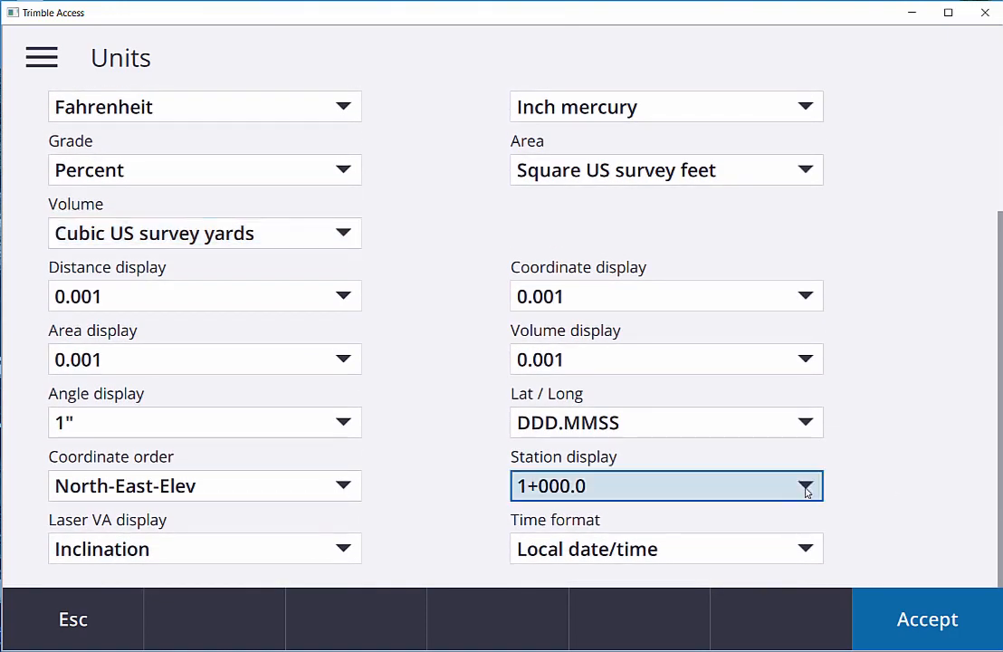
{"action": "left_click", "coordinate": [738, 376]}
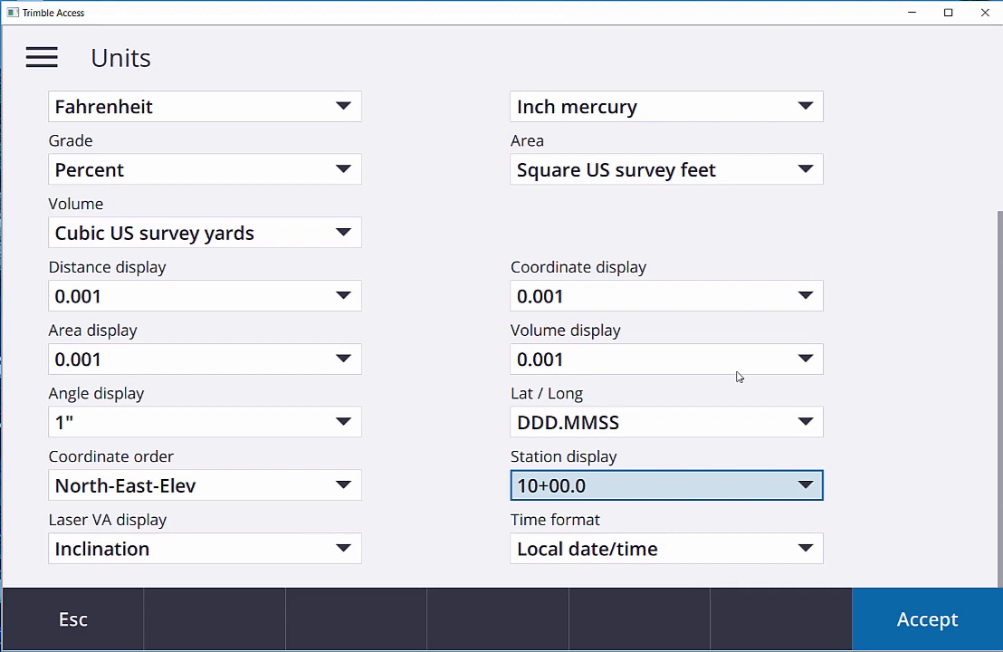
{"action": "left_click", "coordinate": [925, 622]}
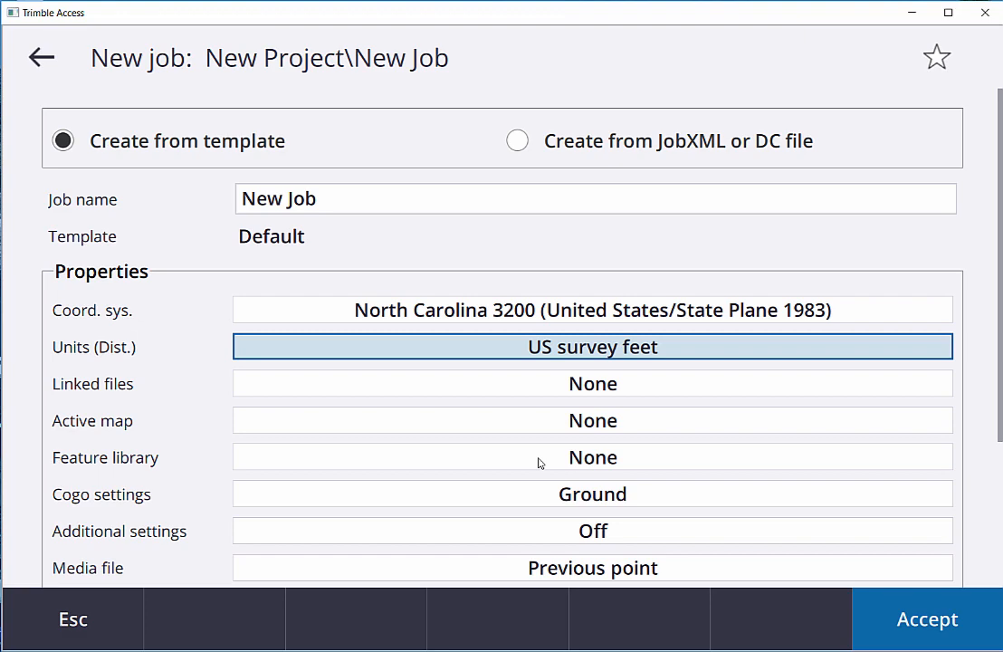
Step: Set the distances in the job's Cogo settings to Grid and accept them
{"action": "left_click", "coordinate": [540, 494]}
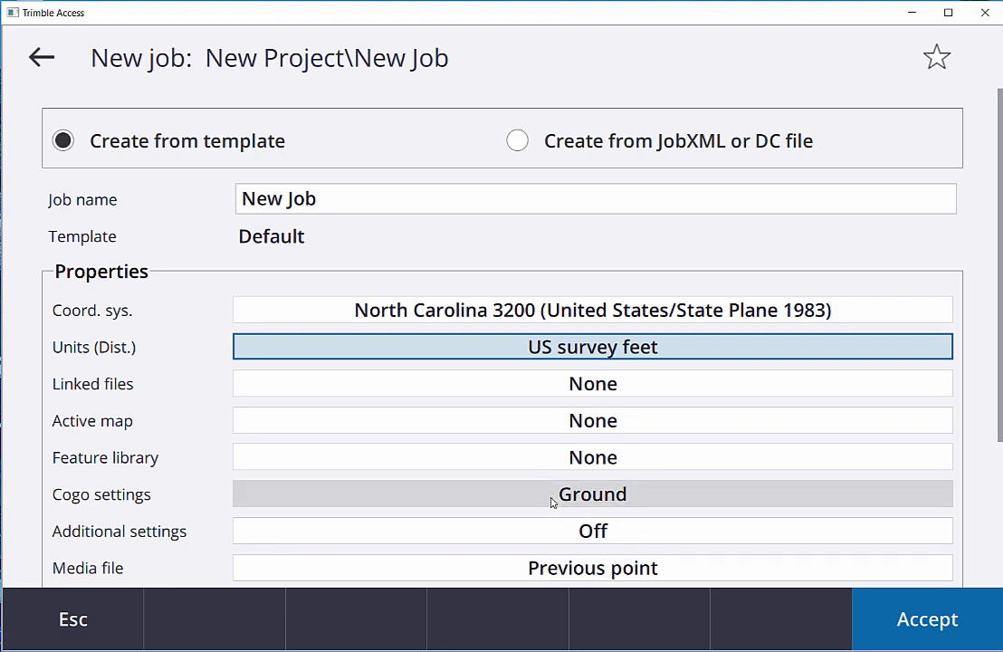
{"action": "left_click", "coordinate": [350, 145]}
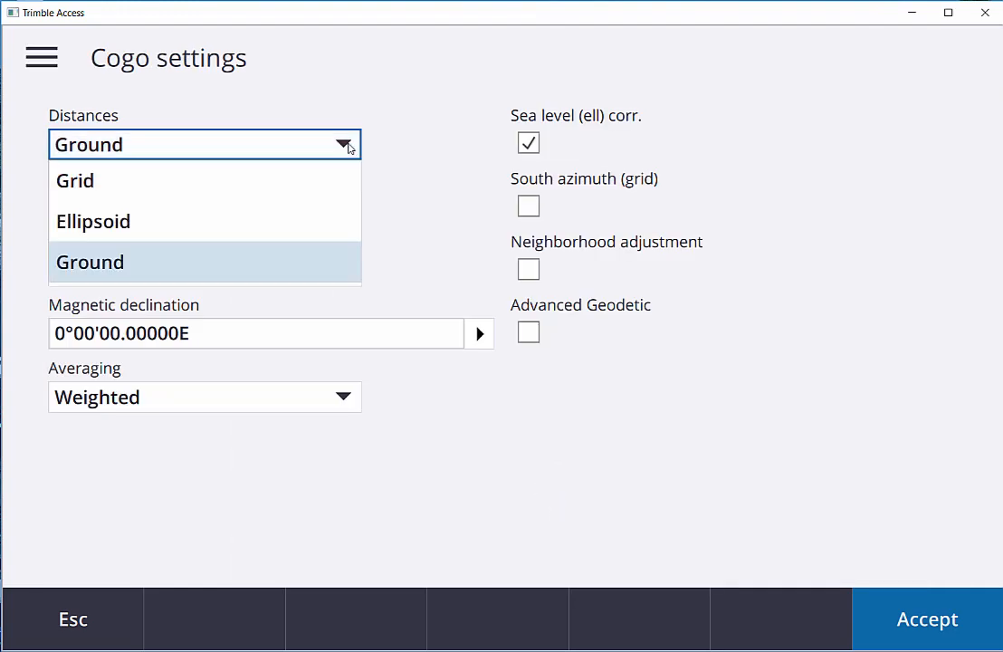
{"action": "left_click", "coordinate": [317, 183]}
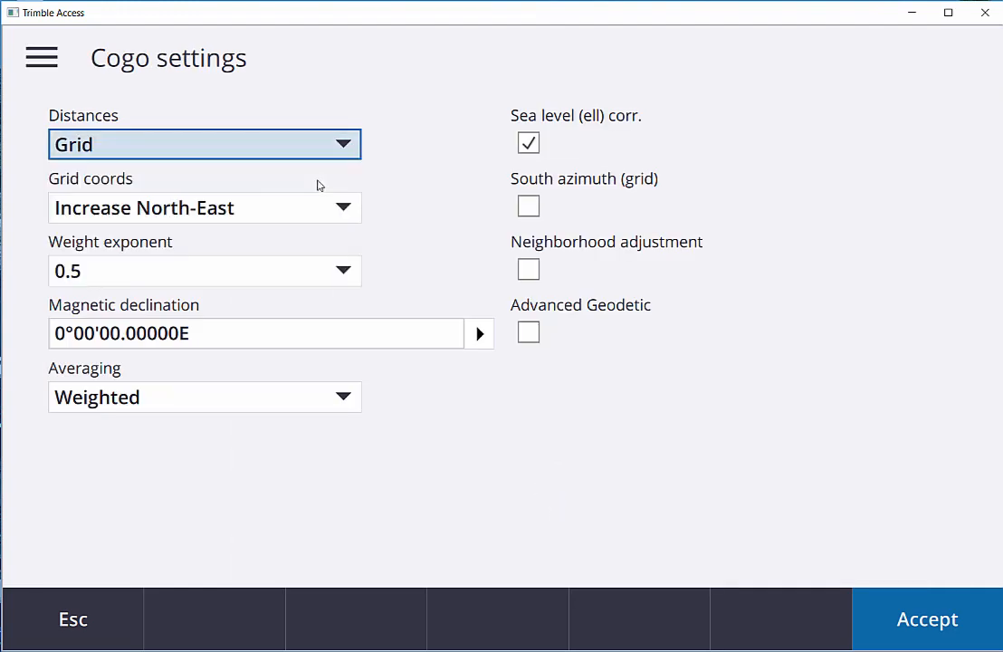
{"action": "left_click", "coordinate": [926, 618]}
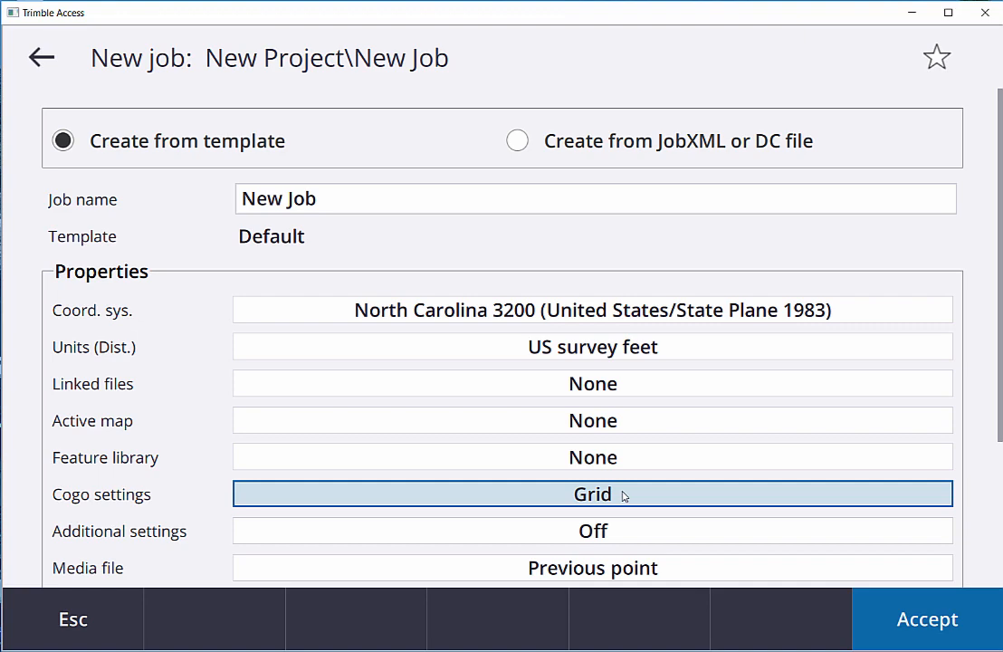
Step: Try the point name range option in the job's additional settings, turn it off again and accept
{"action": "left_click", "coordinate": [613, 537]}
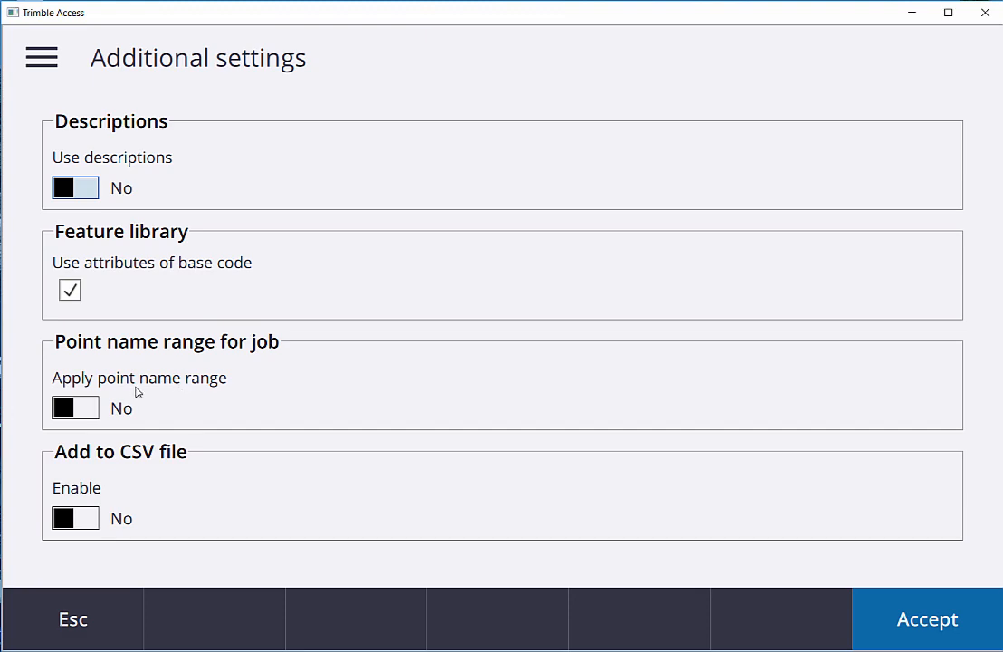
{"action": "left_click", "coordinate": [75, 410]}
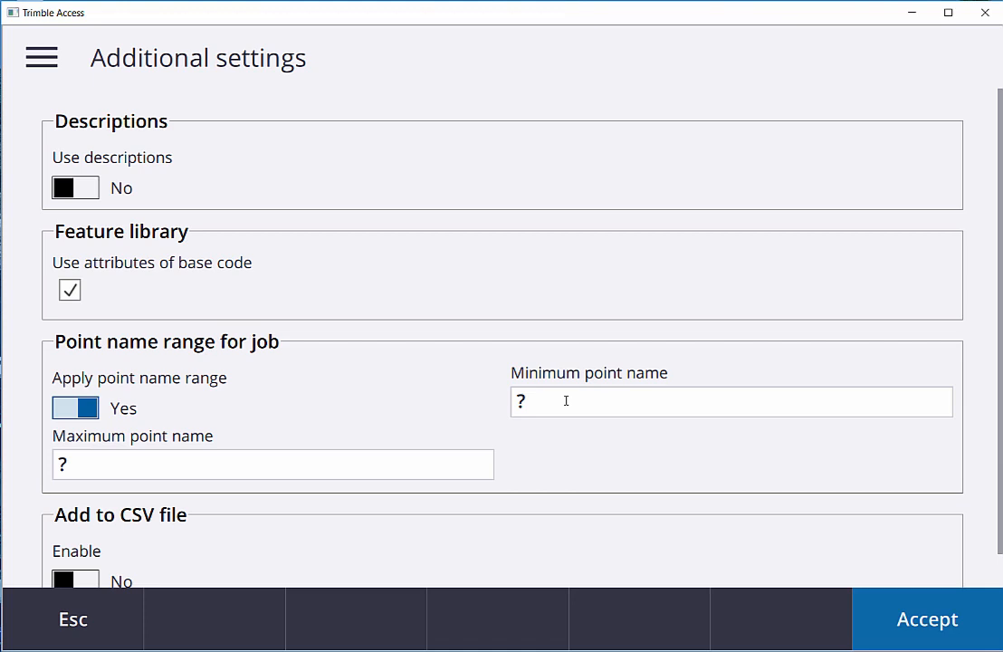
{"action": "left_click", "coordinate": [82, 408]}
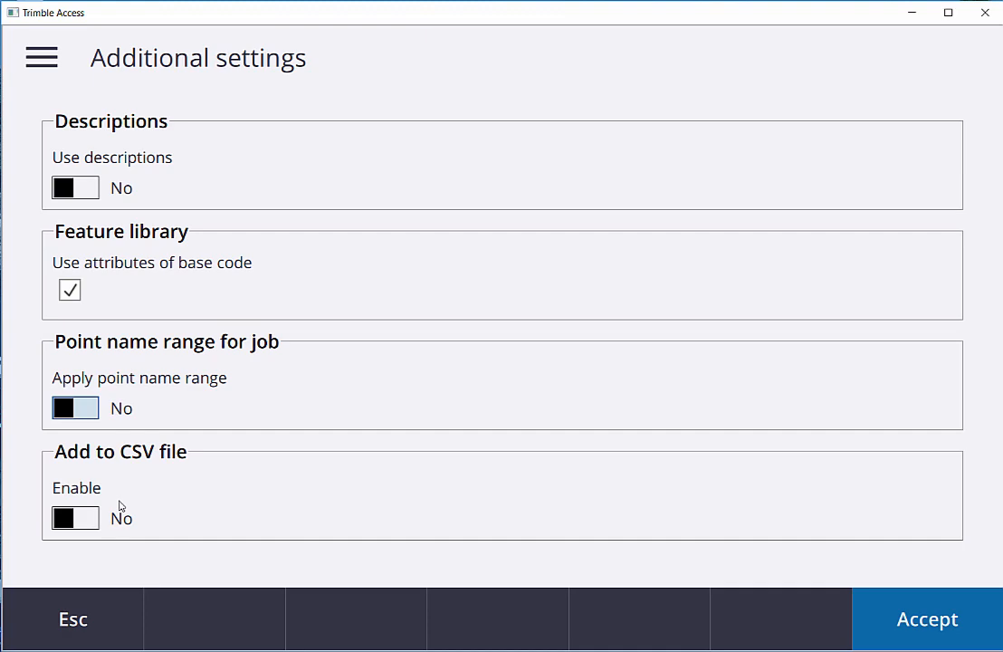
{"action": "left_click", "coordinate": [910, 621]}
Step: Accept the new job's properties to create the job in the New Project project
{"action": "scroll", "coordinate": [857, 540], "scroll_direction": "down", "scroll_amount": 5}
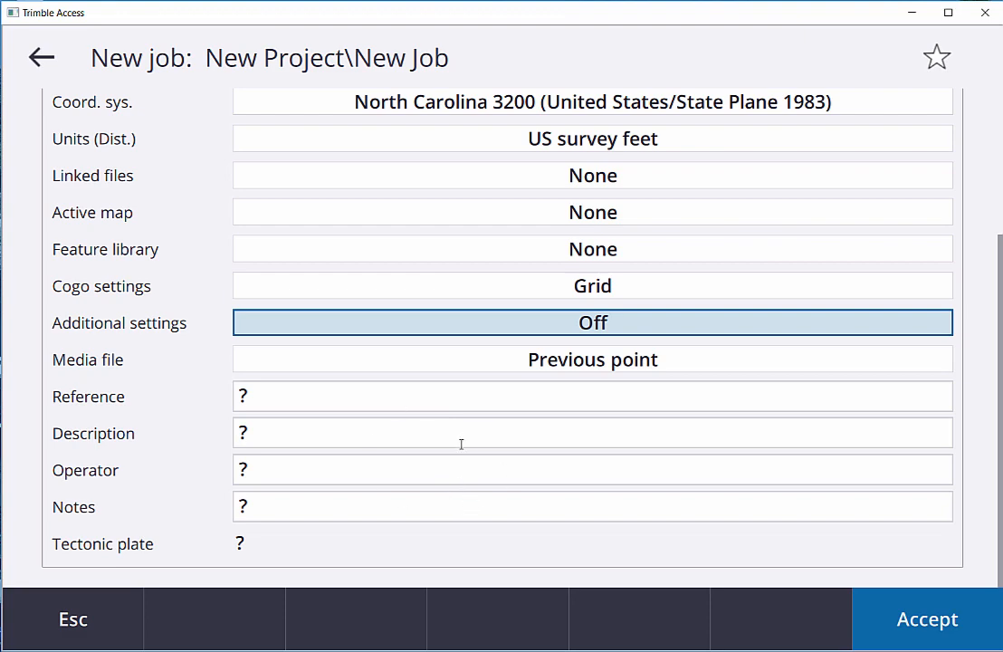
{"action": "left_click", "coordinate": [930, 621]}
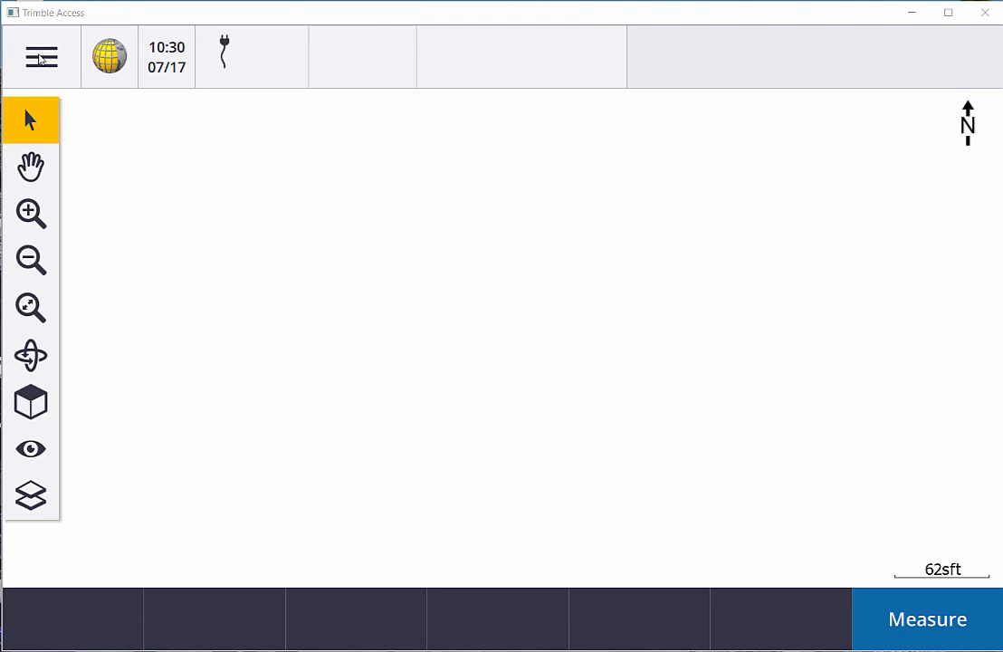
Step: Switch to File Explorer from the job data options and open the New Project folder to view its files
{"action": "left_click", "coordinate": [40, 59]}
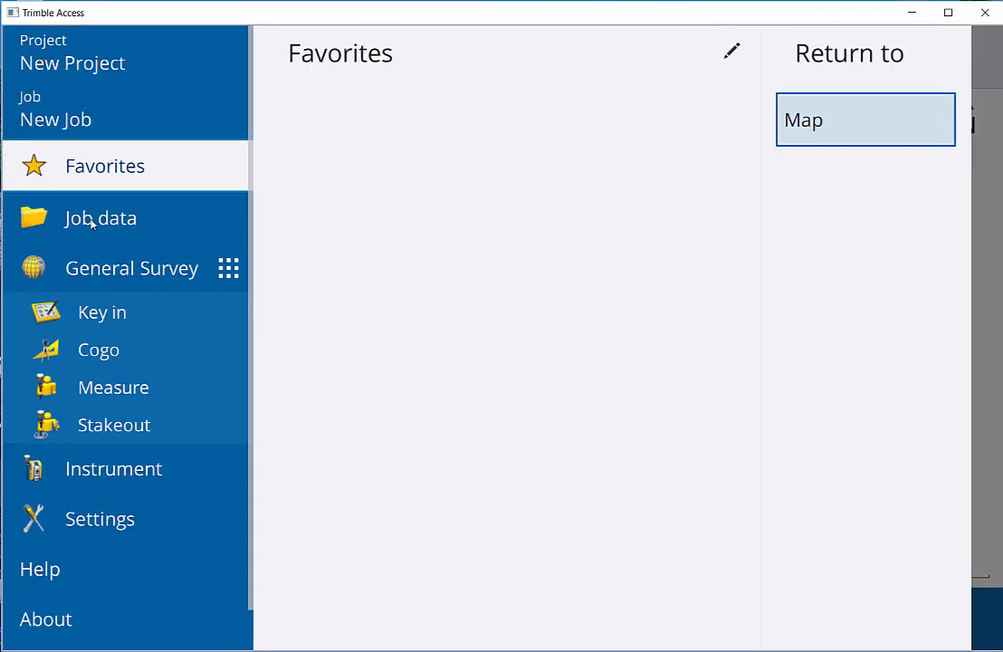
{"action": "left_click", "coordinate": [91, 223]}
{"action": "left_click", "coordinate": [91, 221]}
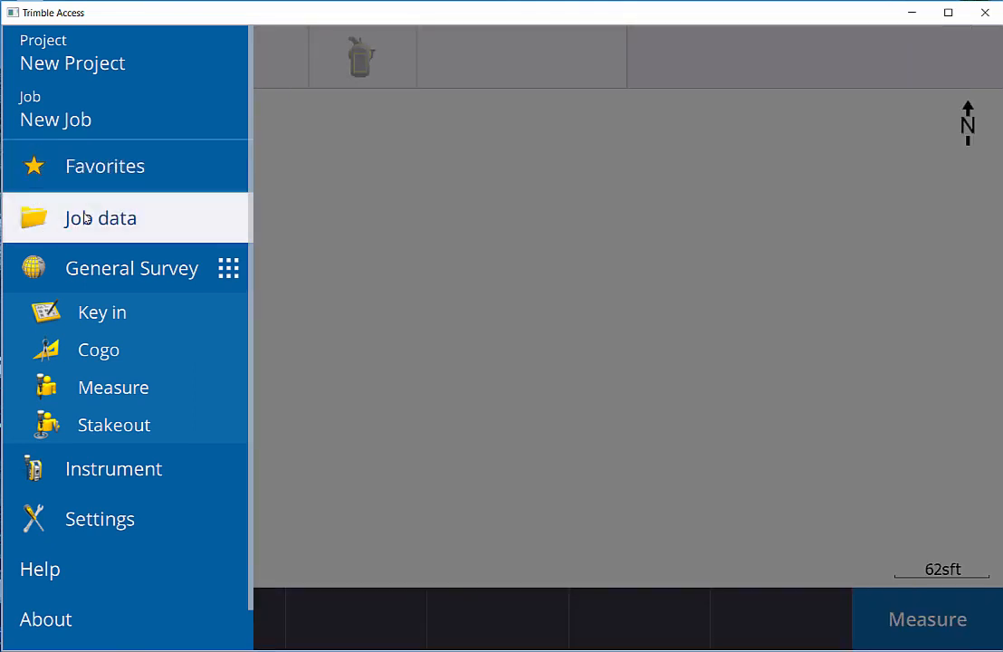
{"action": "left_click", "coordinate": [329, 210]}
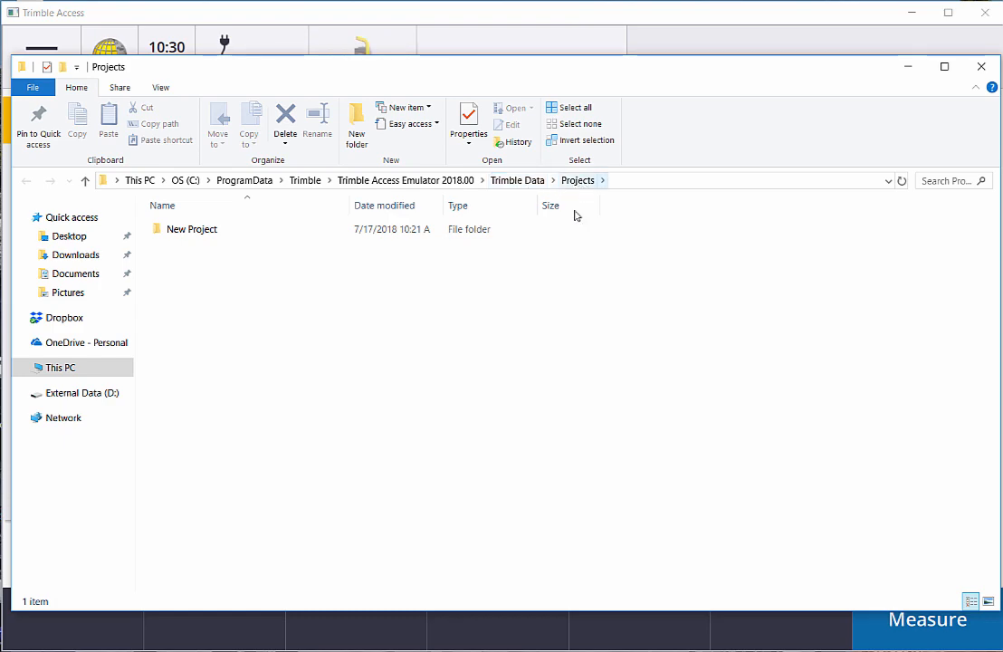
{"action": "double_click", "coordinate": [198, 238]}
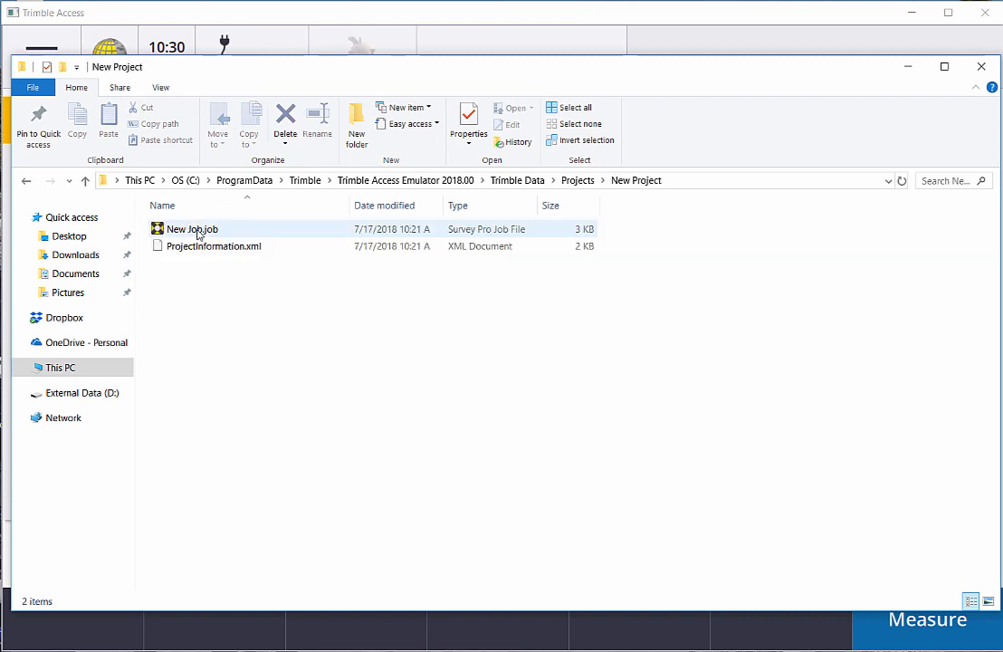